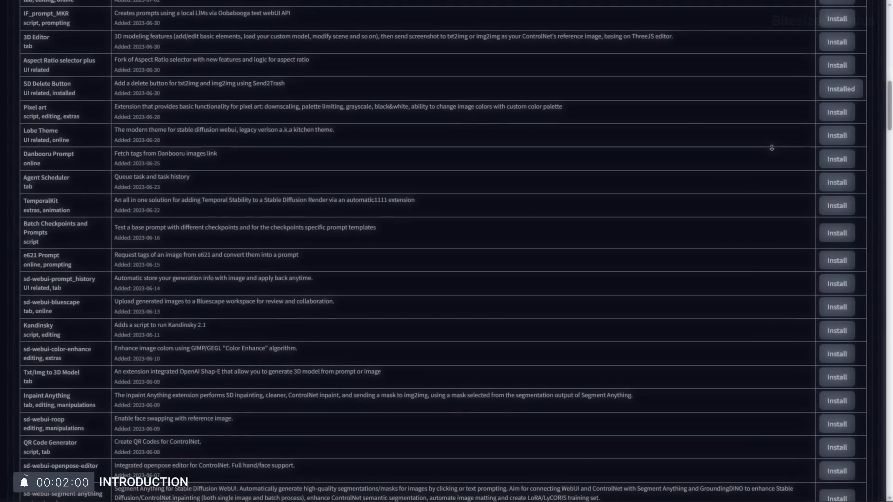
Filter Available extensions by 'delete' and install ADetailer from its GitHub URL.
{"action": "scroll", "coordinate": [772, 148], "scroll_direction": "down", "scroll_amount": 2}
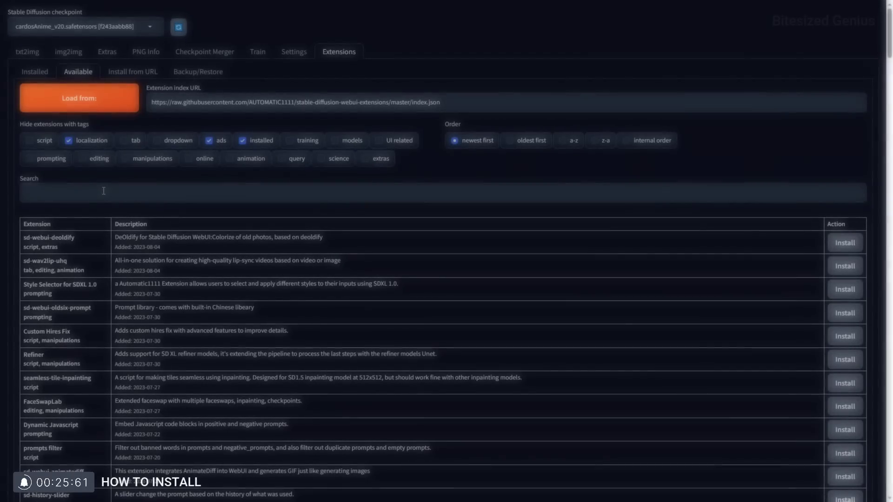
{"action": "left_click", "coordinate": [104, 190]}
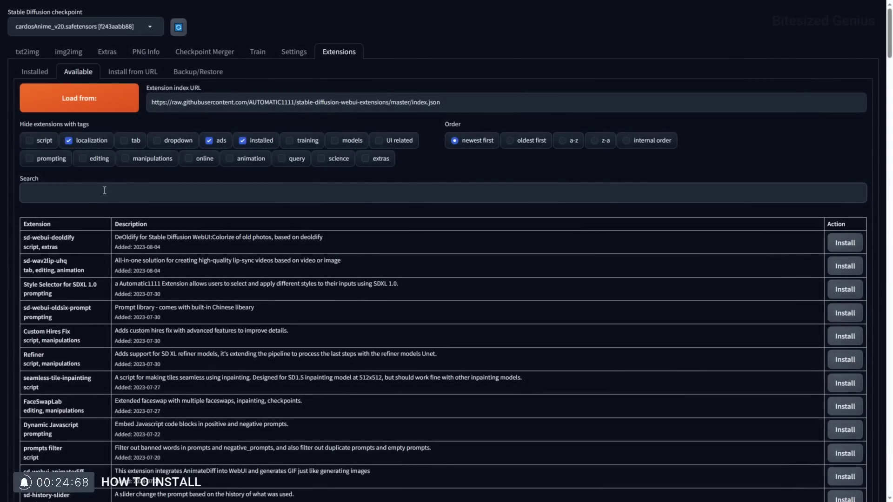
{"action": "type", "text": "delete"}
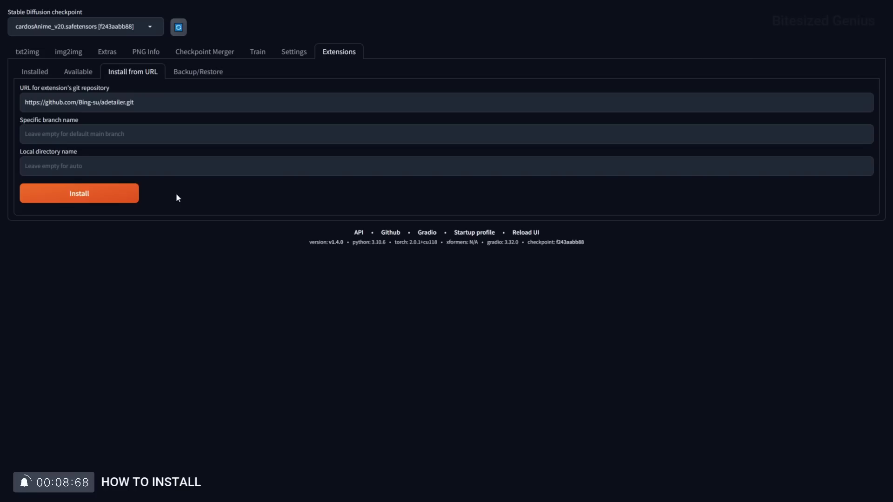
{"action": "left_click", "coordinate": [91, 198]}
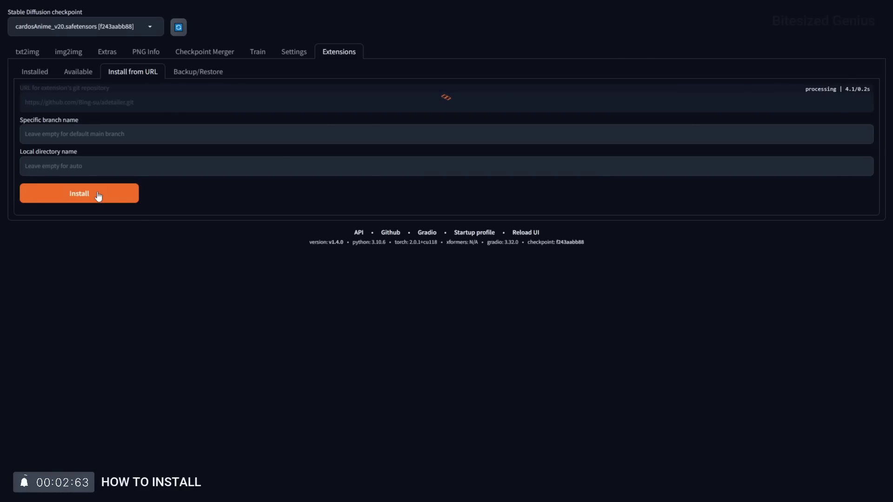
{"action": "left_click", "coordinate": [35, 72]}
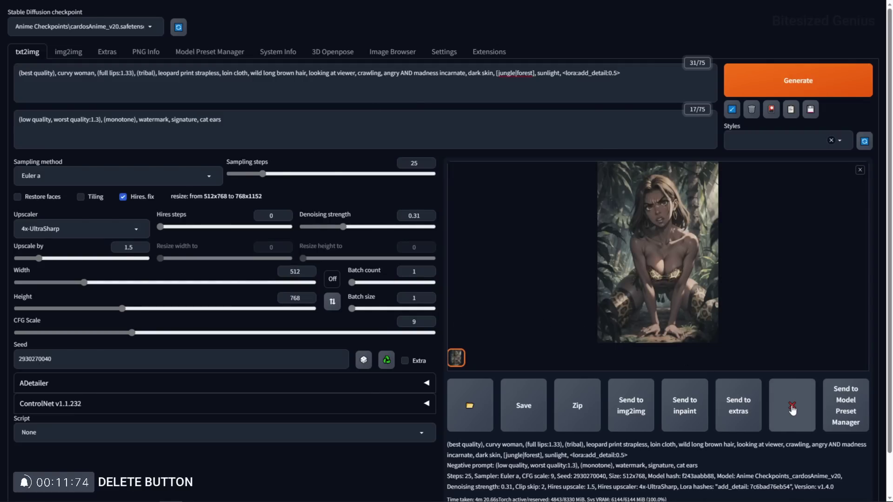
Delete 00003-2930270040.png with the red X button under the image, then clear the message selection.
{"action": "left_click", "coordinate": [792, 410]}
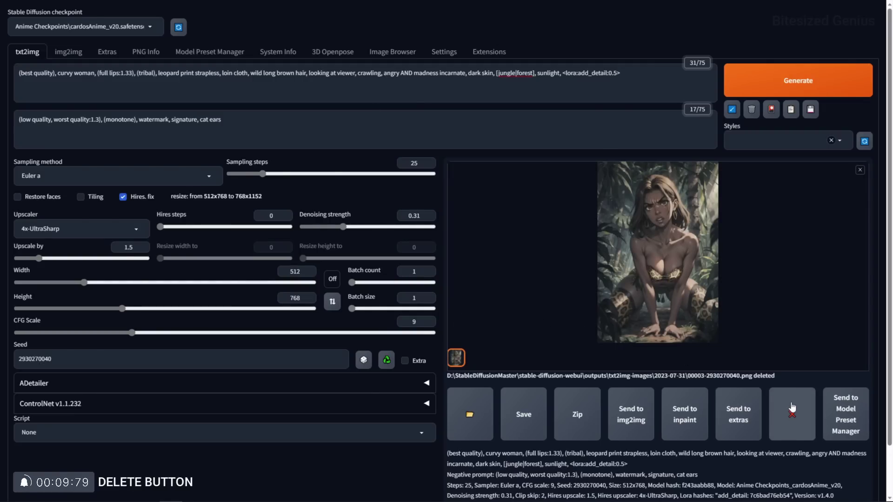
{"action": "left_click_drag", "start_coordinate": [775, 377], "coordinate": [448, 377]}
{"action": "left_click", "coordinate": [710, 387]}
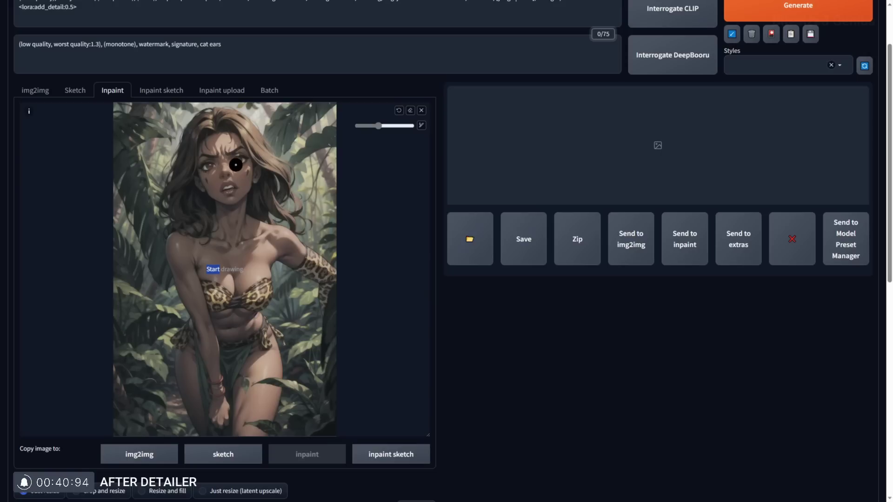
Paint inpaint mask spots on the left eye, right eye and mouth.
{"action": "left_click", "coordinate": [238, 162]}
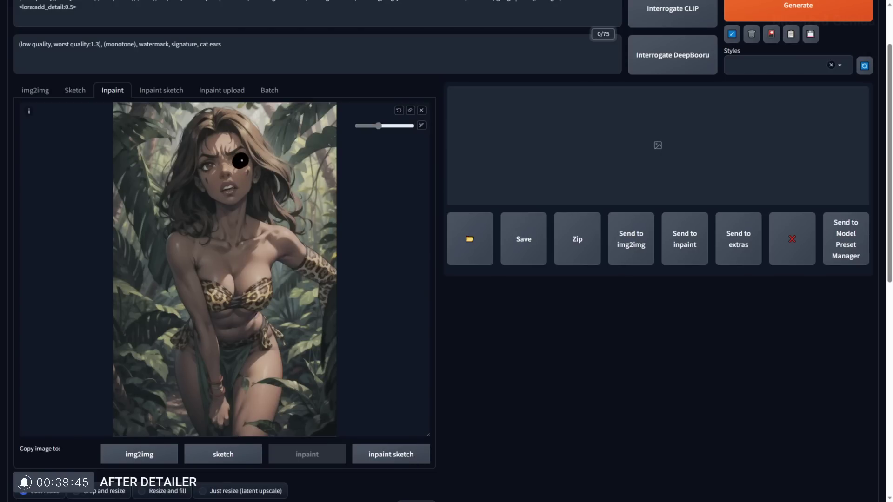
{"action": "left_click", "coordinate": [208, 167]}
{"action": "left_click", "coordinate": [227, 189]}
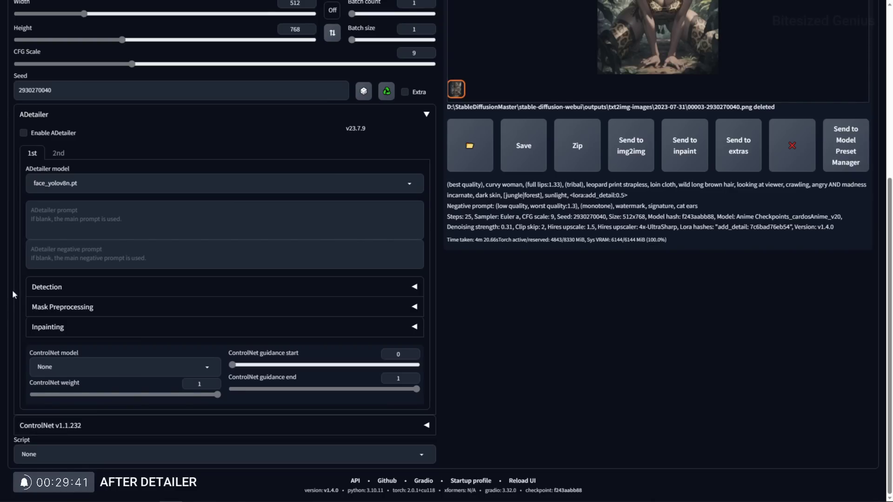
Enable ADetailer with face_yolov8n.pt and separate inpaint width/height, then generate the jungle image.
{"action": "left_click", "coordinate": [414, 183]}
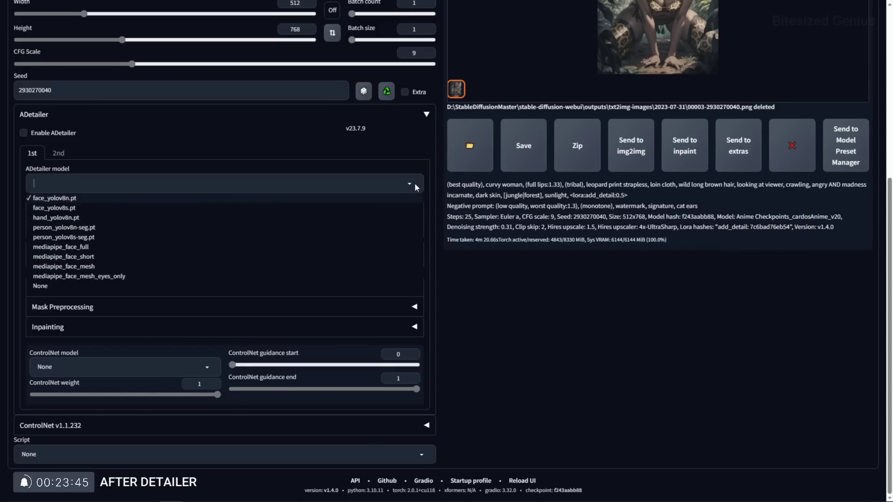
{"action": "left_click", "coordinate": [415, 183]}
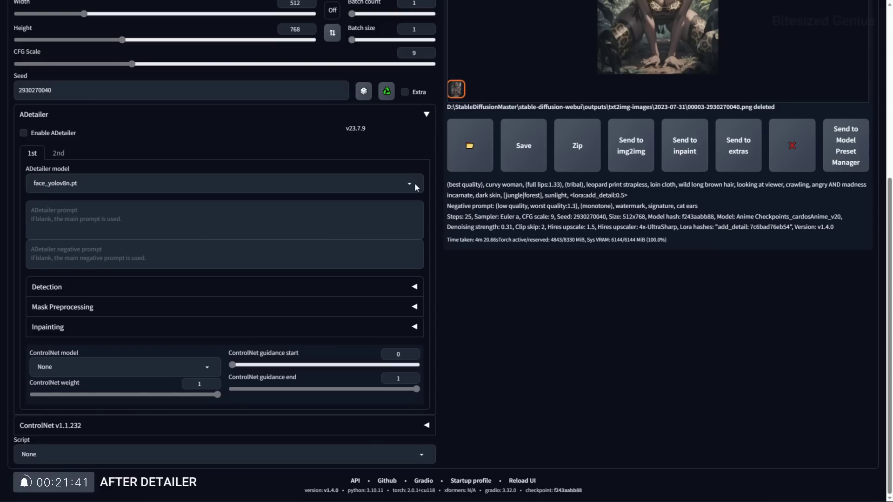
{"action": "left_click", "coordinate": [52, 135]}
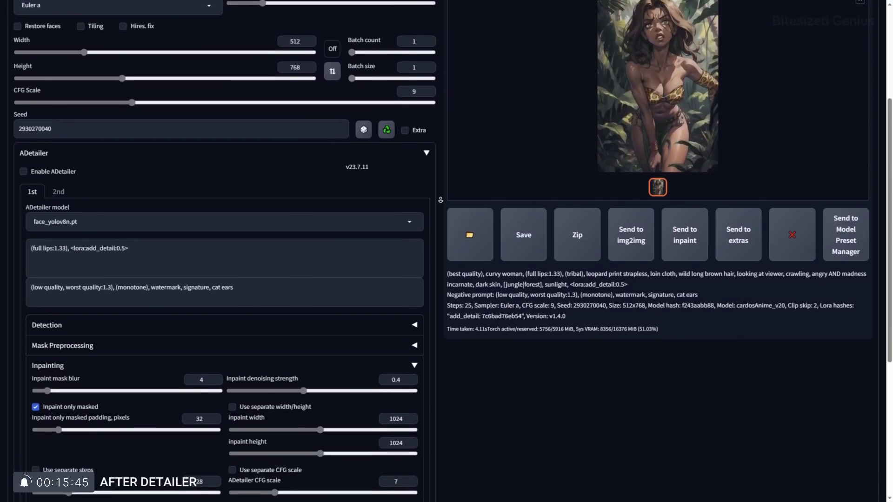
{"action": "scroll", "coordinate": [124, 174], "scroll_direction": "down", "scroll_amount": 1}
{"action": "left_click", "coordinate": [24, 155]}
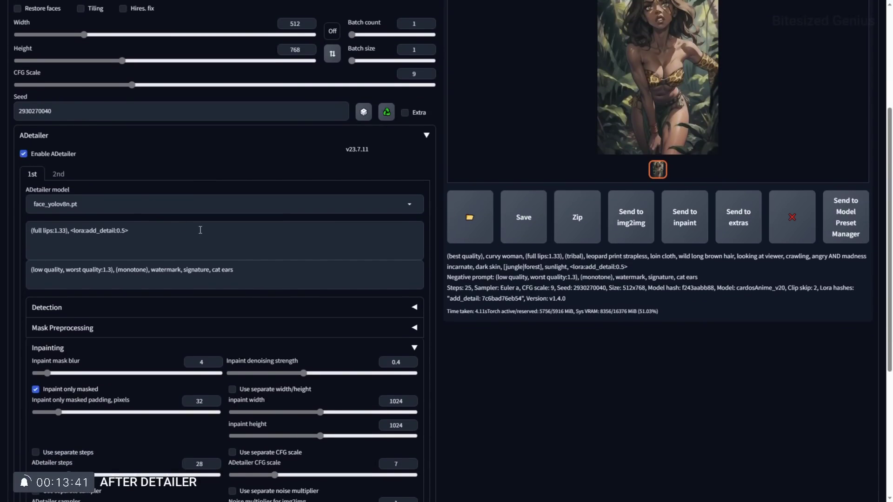
{"action": "left_click", "coordinate": [233, 389]}
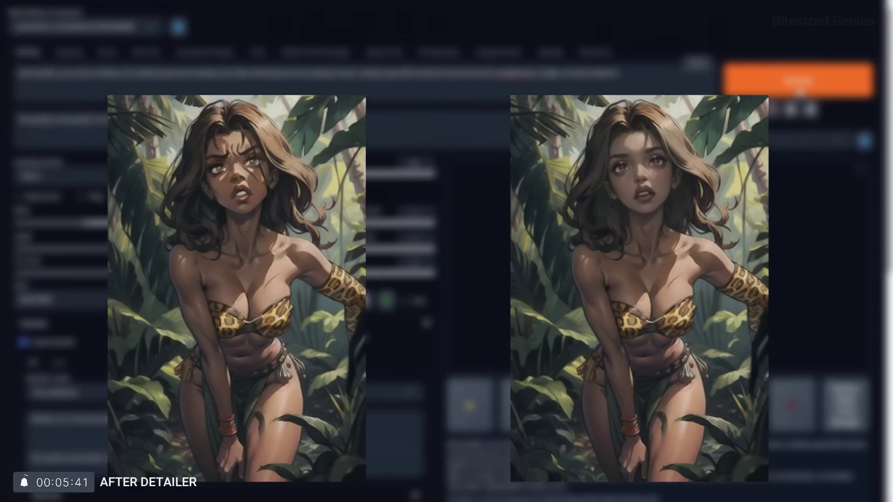
{"action": "left_click", "coordinate": [772, 80]}
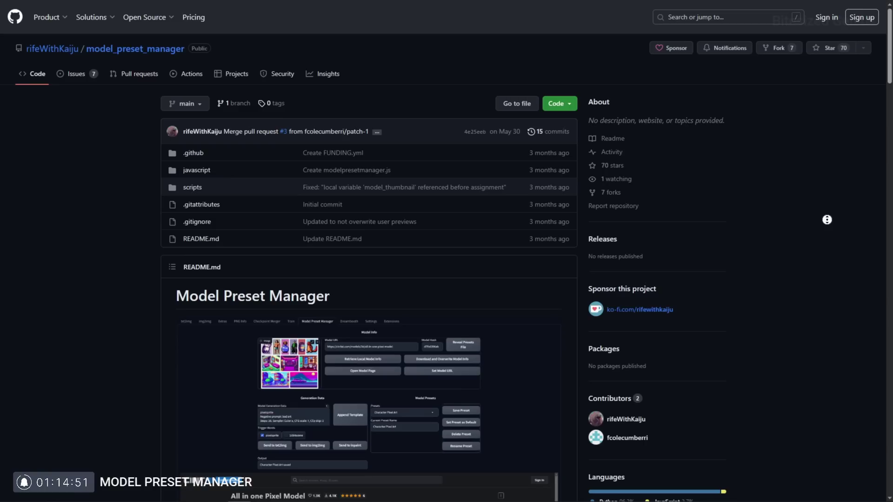
Retrieve the local model info, check this model's presets, and open the model's online page.
{"action": "middle_click", "coordinate": [827, 220]}
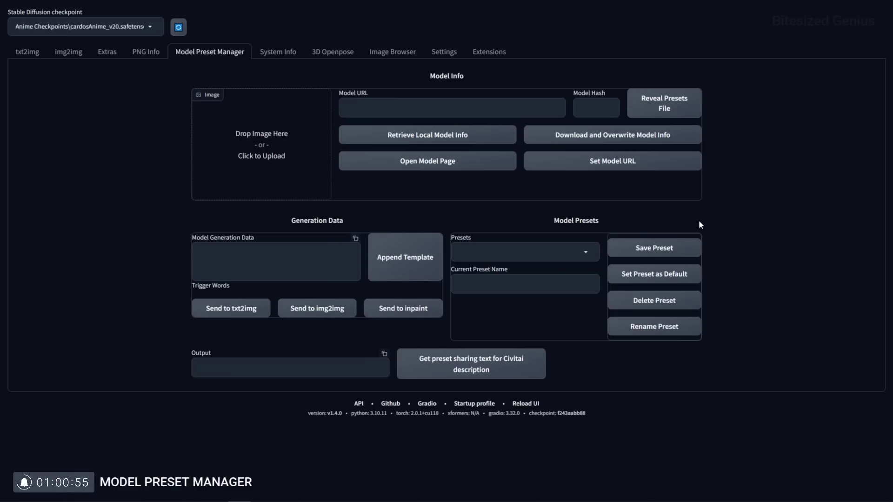
{"action": "left_click", "coordinate": [431, 139]}
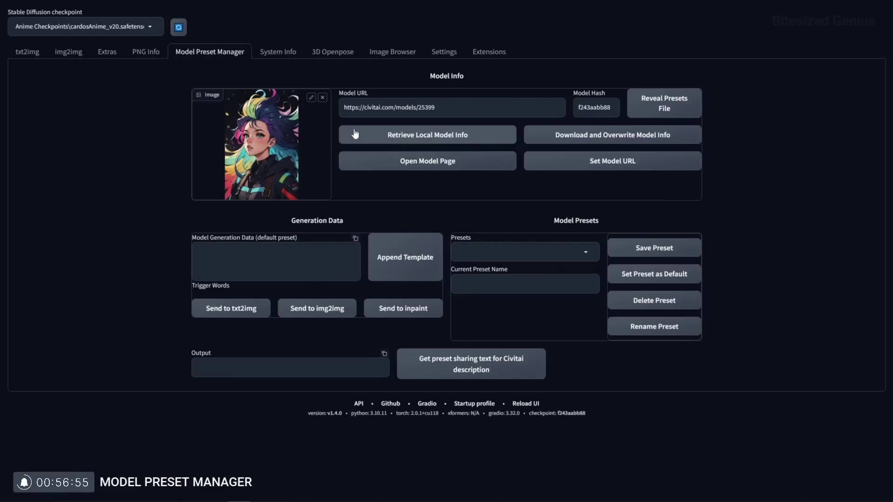
{"action": "left_click", "coordinate": [589, 253]}
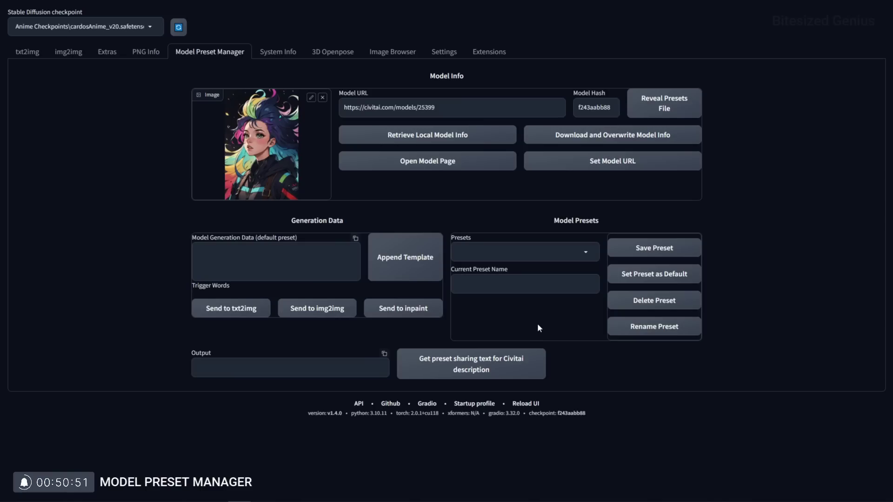
{"action": "left_click", "coordinate": [455, 169]}
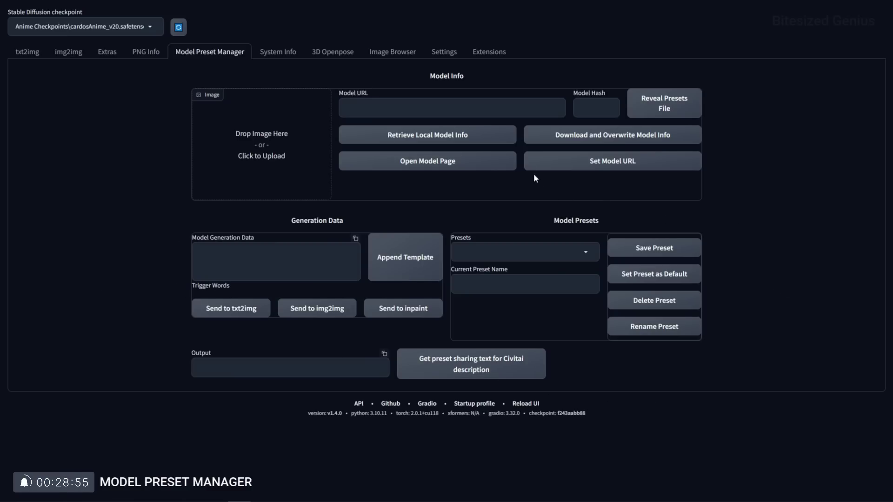
Send the jungle image's generation data to Model Preset Manager and name the preset 'Jungle Woman Cardos'.
{"action": "left_click", "coordinate": [430, 139]}
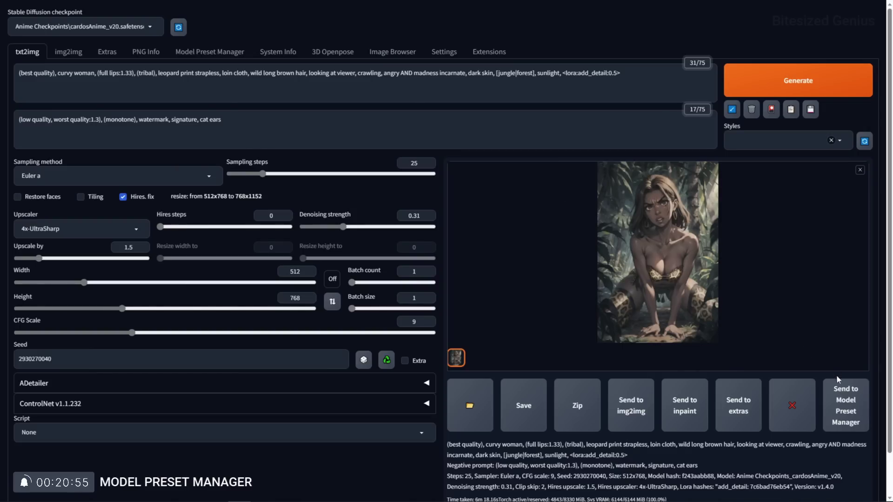
{"action": "left_click", "coordinate": [846, 411]}
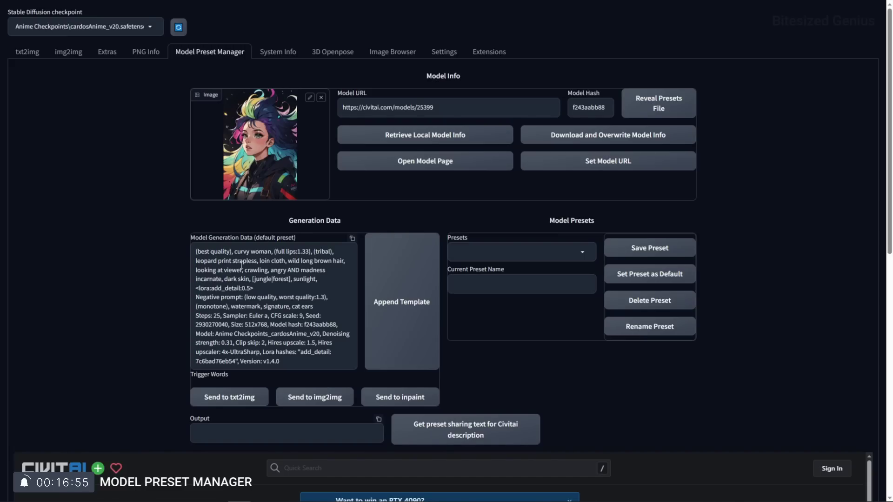
{"action": "left_click", "coordinate": [494, 285]}
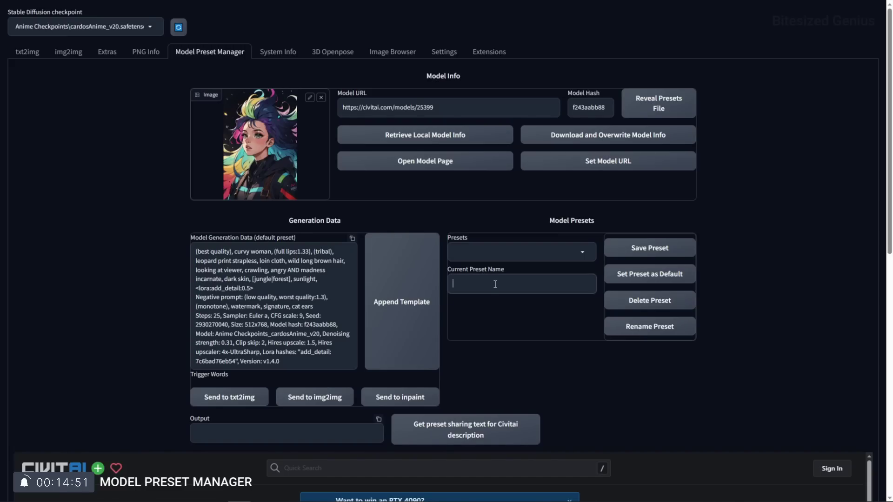
{"action": "type", "text": "Jungle Woman Cardos"}
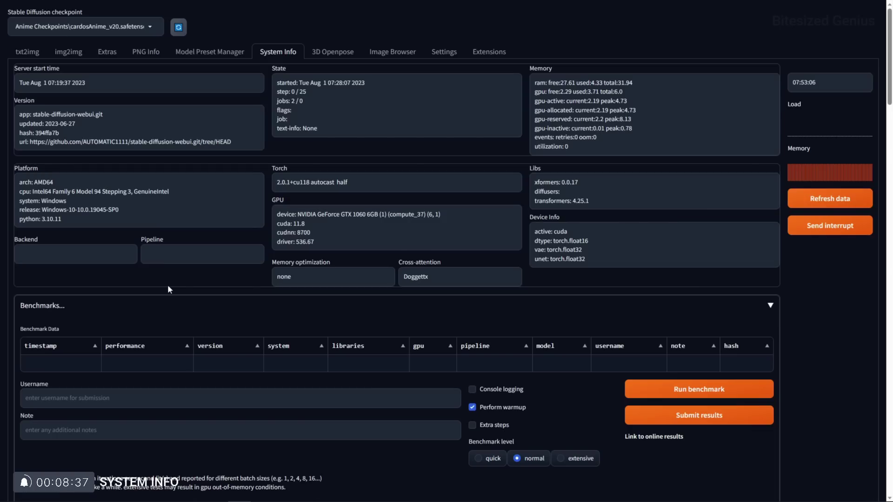
Open the sd-webui-3d-open-pose-editor GitHub page in a new tab.
{"action": "middle_click", "coordinate": [167, 292]}
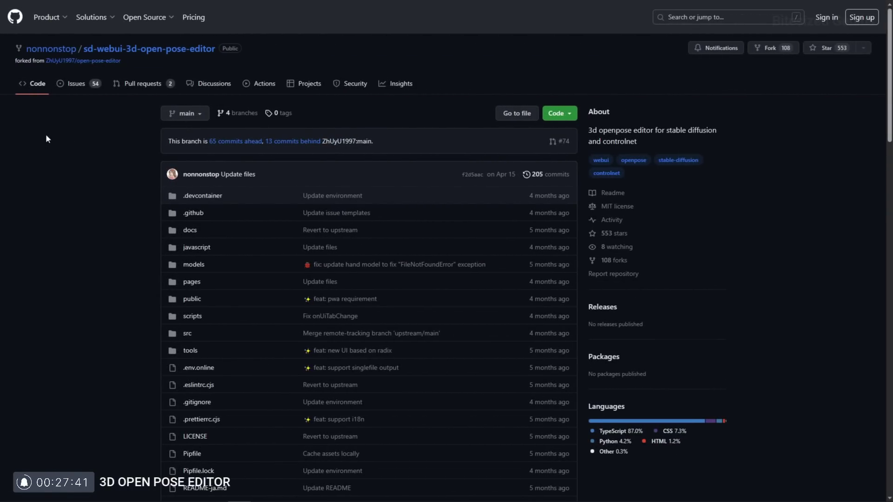
Rotate the skeleton's right elbow and shoulder so the arm swings up and outward.
{"action": "middle_click", "coordinate": [47, 139]}
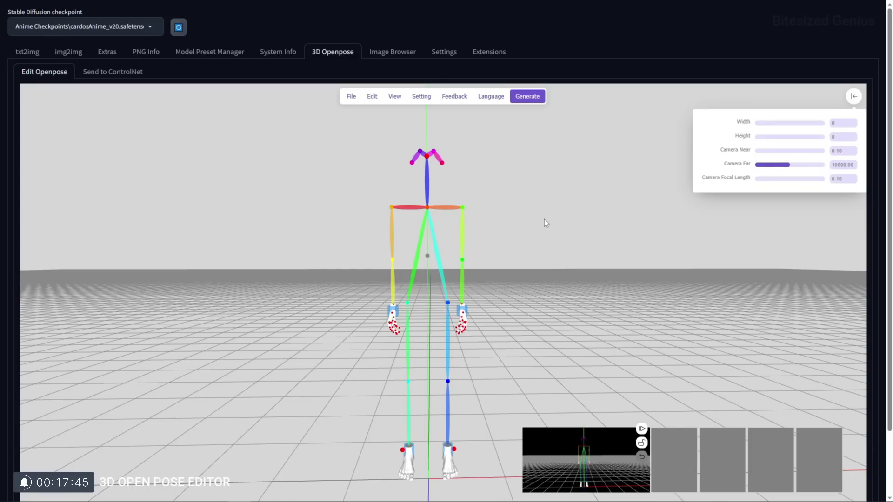
{"action": "left_click_drag", "start_coordinate": [574, 232], "coordinate": [522, 250]}
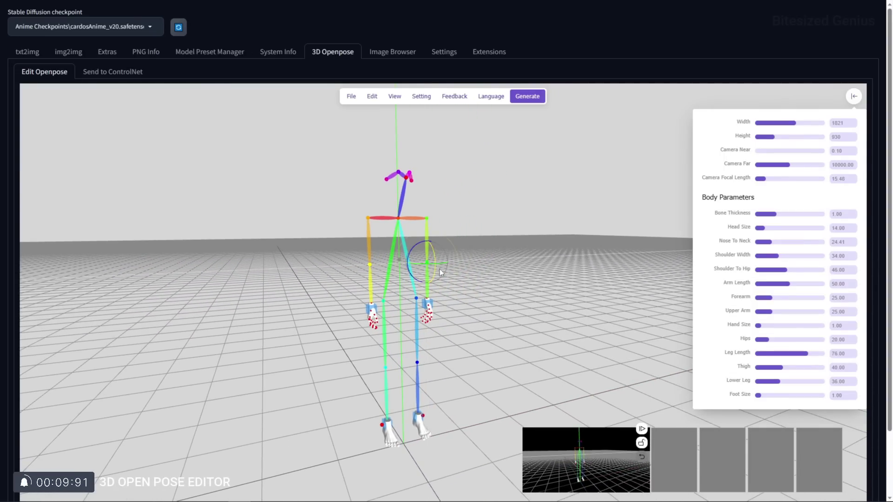
{"action": "left_click", "coordinate": [440, 271]}
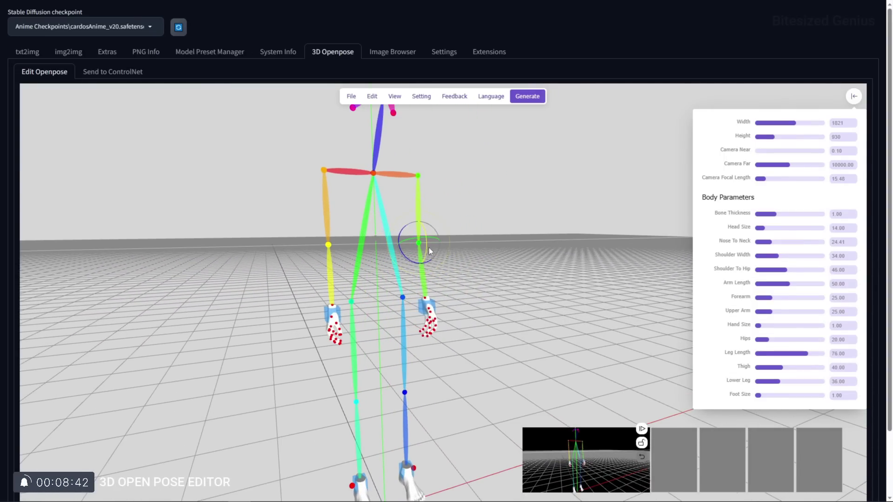
{"action": "left_click_drag", "start_coordinate": [429, 249], "coordinate": [437, 228]}
{"action": "left_click", "coordinate": [419, 177]}
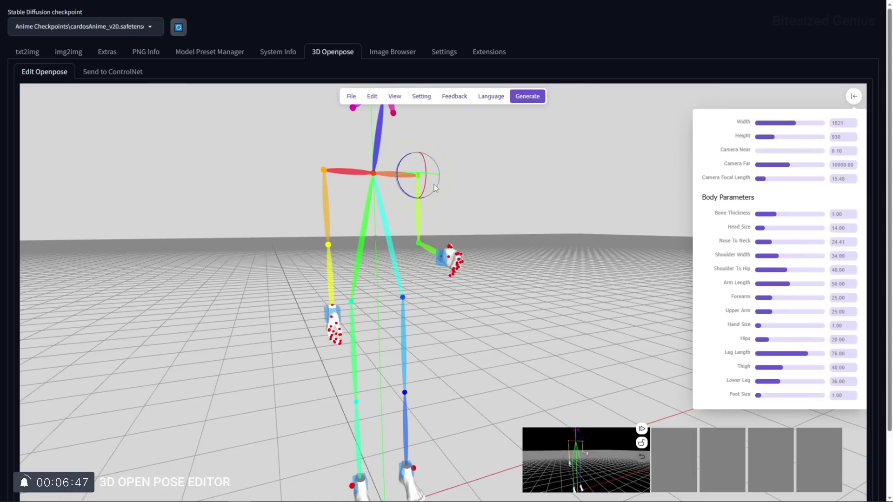
{"action": "left_click_drag", "start_coordinate": [438, 167], "coordinate": [560, 200]}
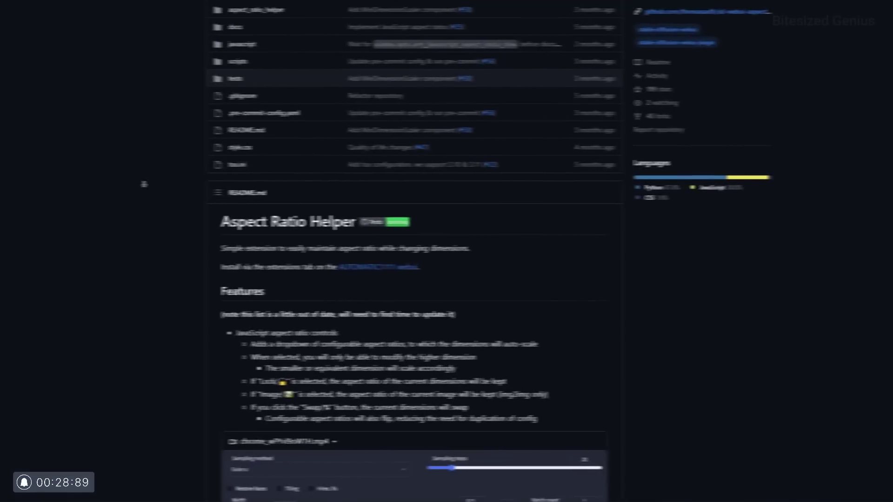
Read the Aspect Ratio Helper feature list, then drag txt2img height to 1088 with width 728.
{"action": "scroll", "coordinate": [144, 183], "scroll_direction": "down", "scroll_amount": 2}
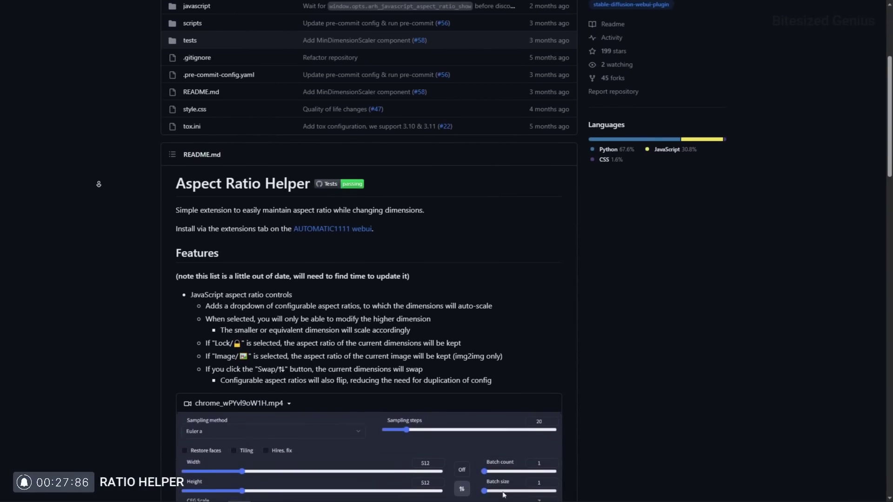
{"action": "scroll", "coordinate": [99, 184], "scroll_direction": "down", "scroll_amount": 3}
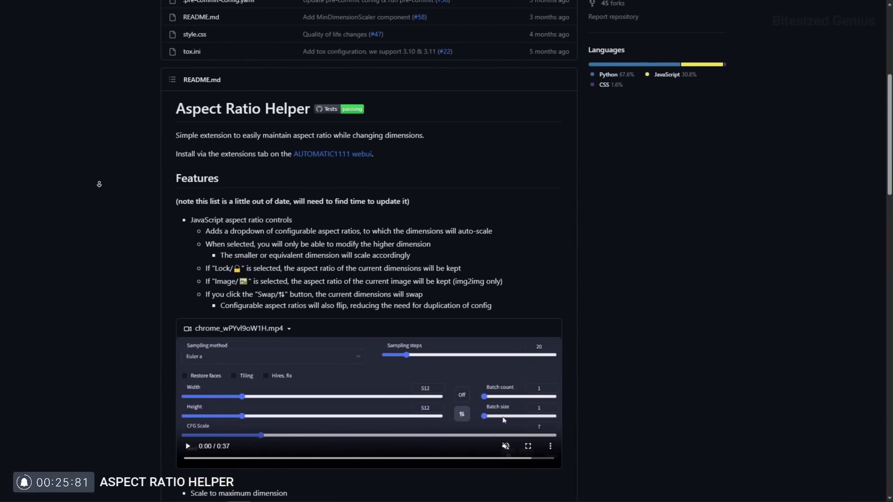
{"action": "scroll", "coordinate": [99, 184], "scroll_direction": "down", "scroll_amount": 3}
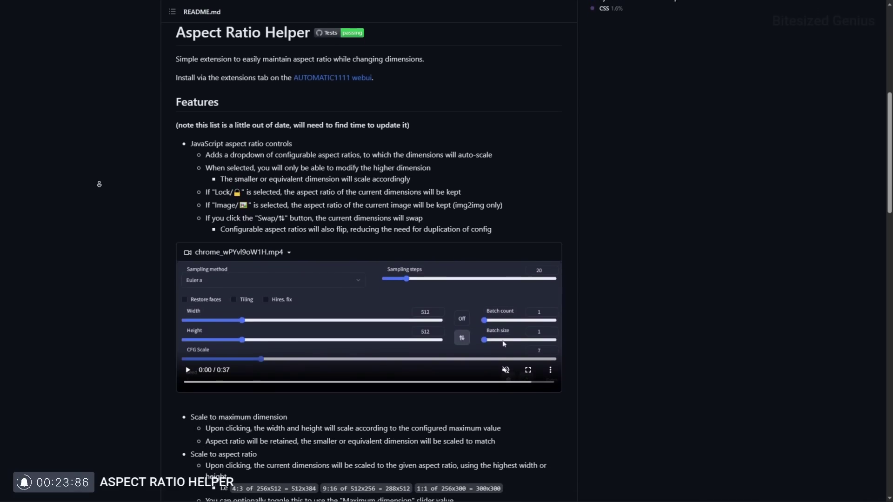
{"action": "scroll", "coordinate": [99, 185], "scroll_direction": "down", "scroll_amount": 3}
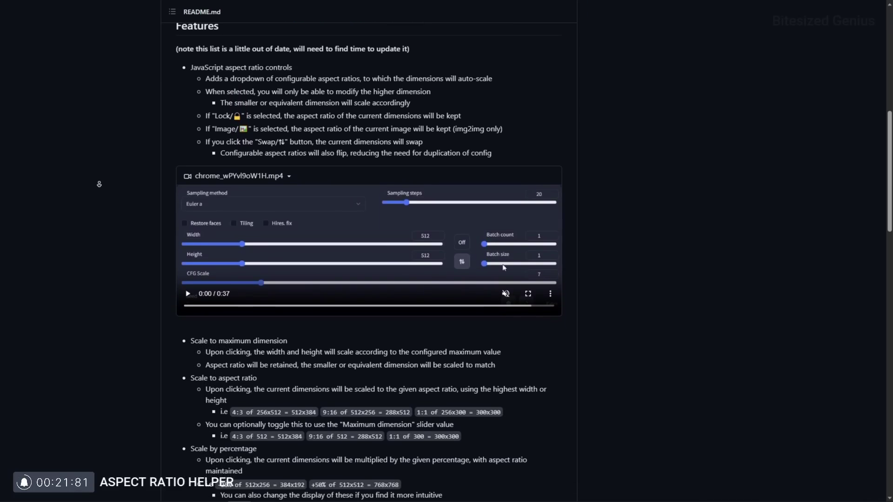
{"action": "scroll", "coordinate": [99, 184], "scroll_direction": "down", "scroll_amount": 3}
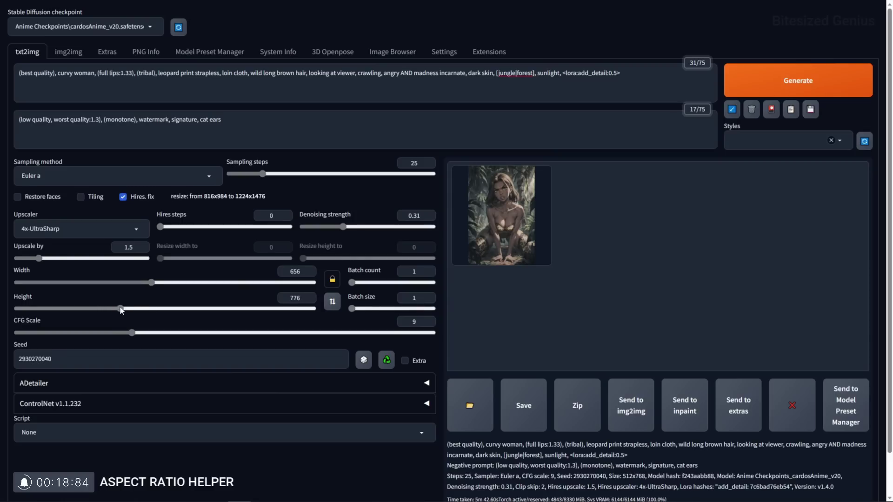
{"action": "left_click_drag", "start_coordinate": [122, 310], "coordinate": [170, 309]}
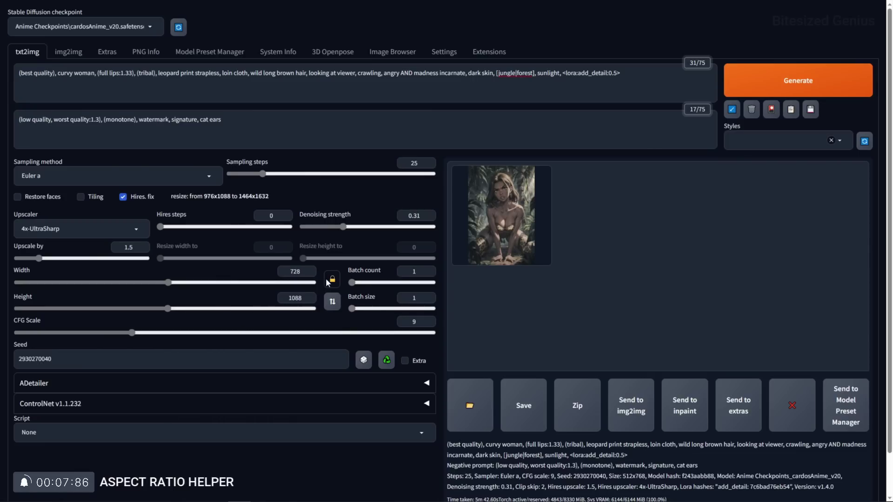
Apply the 1:1, 3:2, 4:3 and 5:4 presets in turn, ending on 16:9.
{"action": "left_click", "coordinate": [332, 279]}
{"action": "left_click", "coordinate": [333, 322]}
{"action": "left_click", "coordinate": [332, 279]}
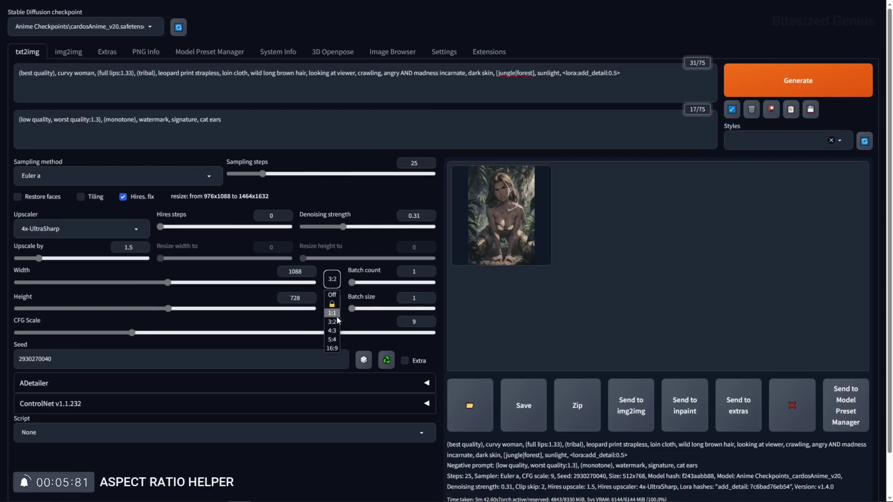
{"action": "left_click", "coordinate": [332, 331]}
{"action": "left_click", "coordinate": [332, 279]}
{"action": "left_click", "coordinate": [333, 340]}
{"action": "left_click", "coordinate": [333, 285]}
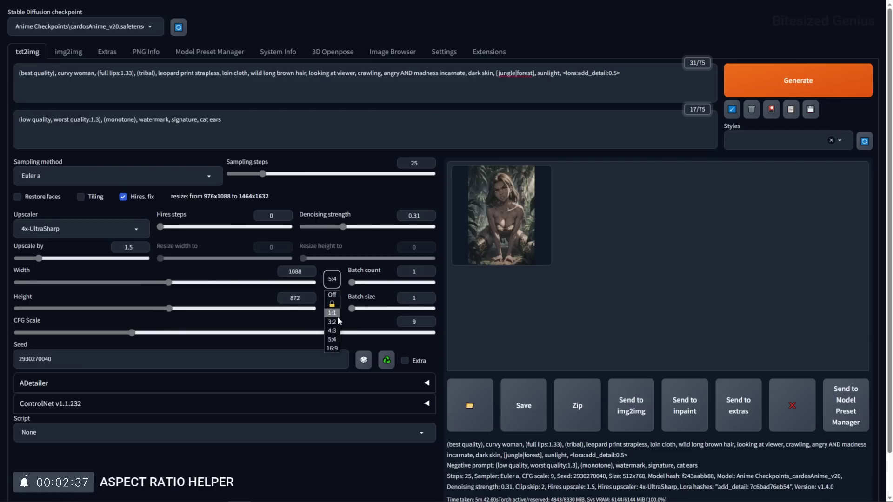
{"action": "left_click", "coordinate": [334, 348]}
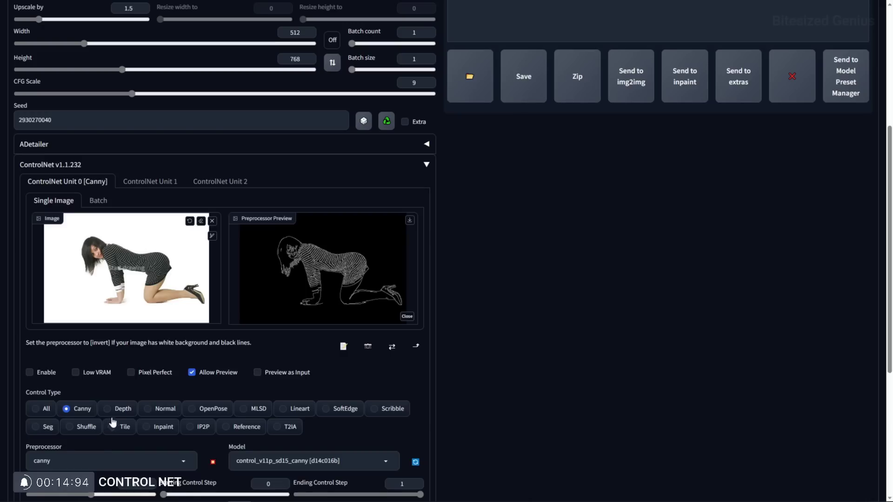
Set the ControlNet control type to Depth and run the preprocessor to preview the kneeling figure's depth map.
{"action": "left_click", "coordinate": [122, 409]}
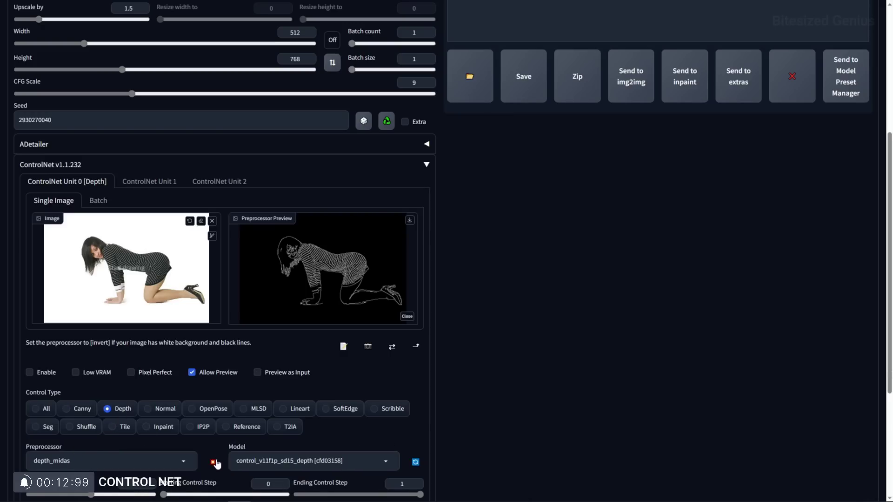
{"action": "left_click", "coordinate": [214, 462]}
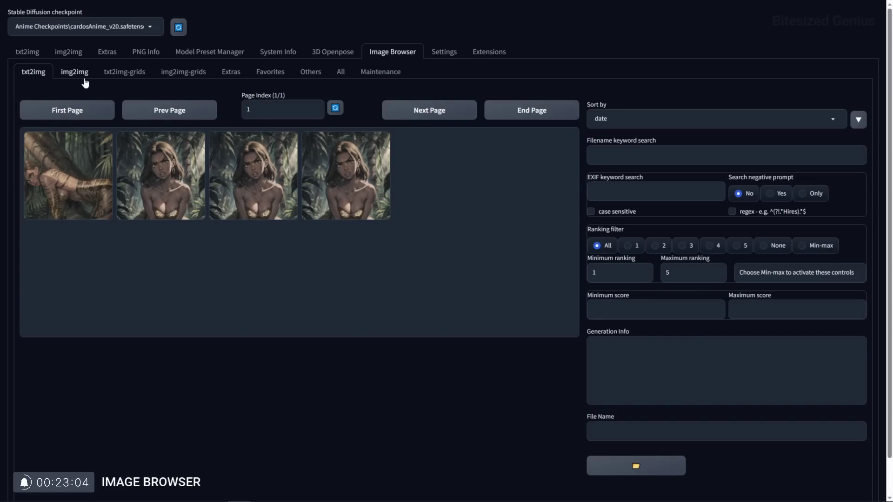
Open the fourth txt2img image, then refresh the img2img gallery and open its first image.
{"action": "left_click", "coordinate": [346, 175]}
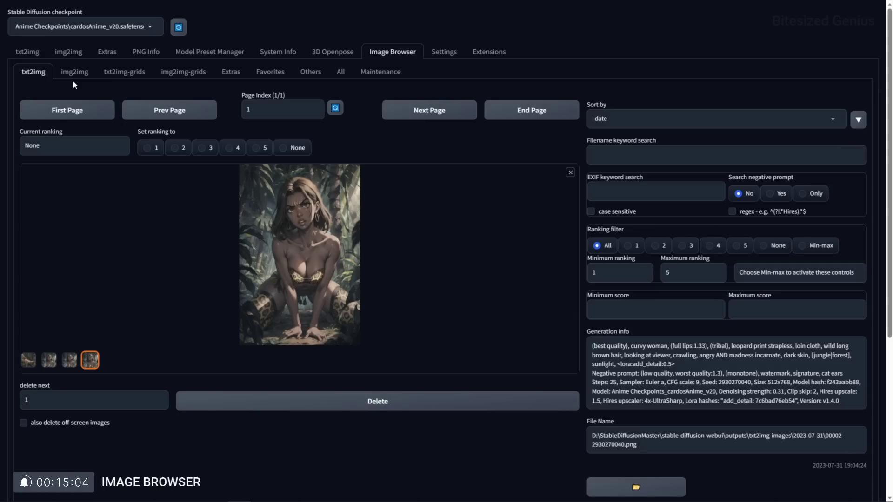
{"action": "left_click", "coordinate": [75, 80]}
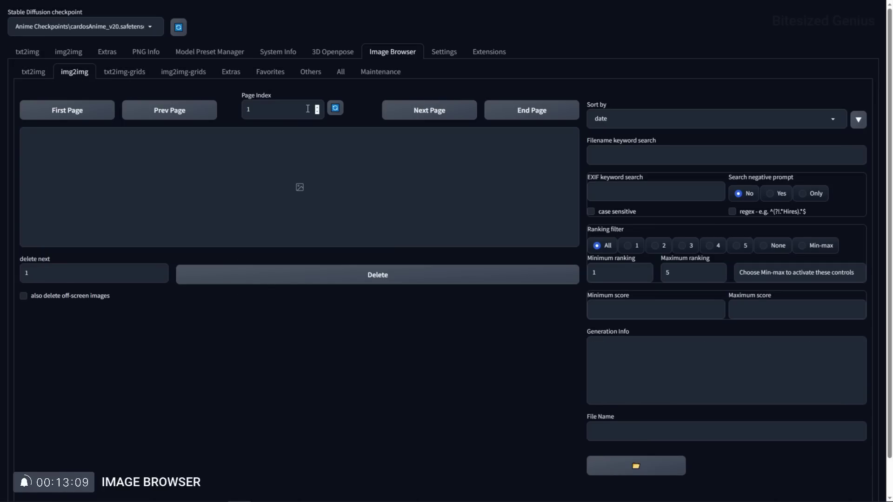
{"action": "left_click", "coordinate": [334, 110]}
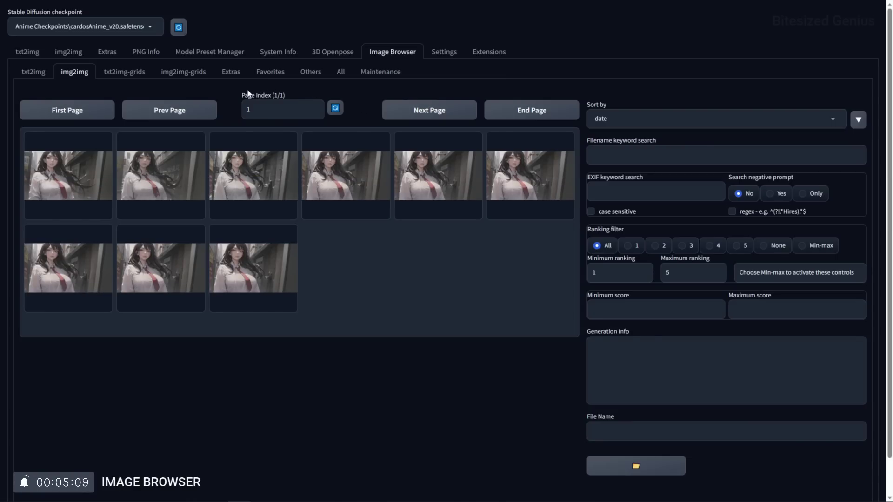
{"action": "left_click", "coordinate": [84, 199]}
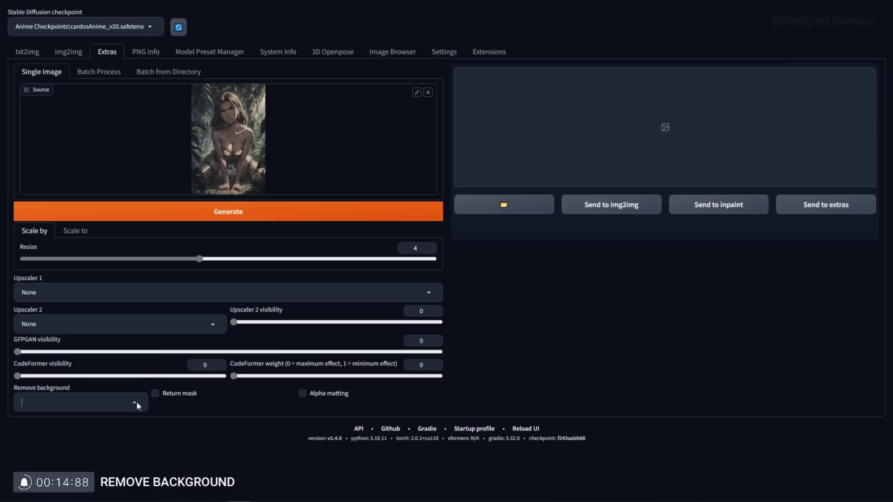
Remove the jungle image's background with the u2net model and view the result full size.
{"action": "left_click", "coordinate": [134, 402]}
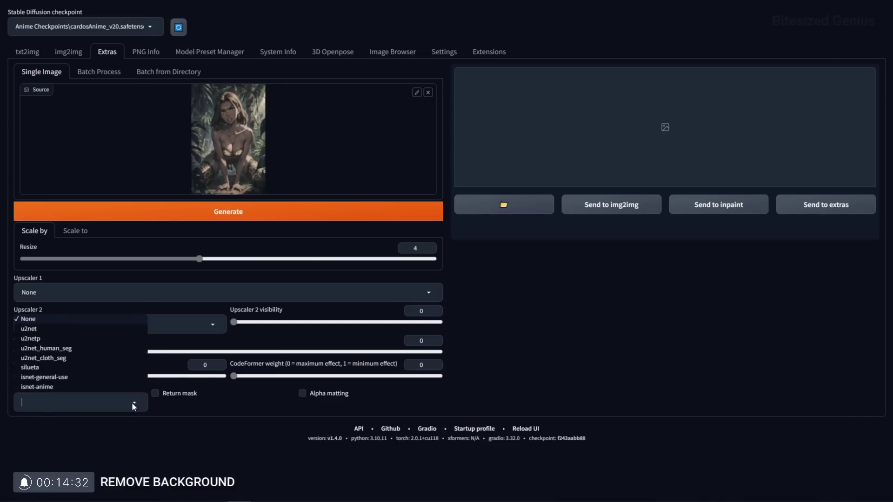
{"action": "left_click", "coordinate": [42, 329]}
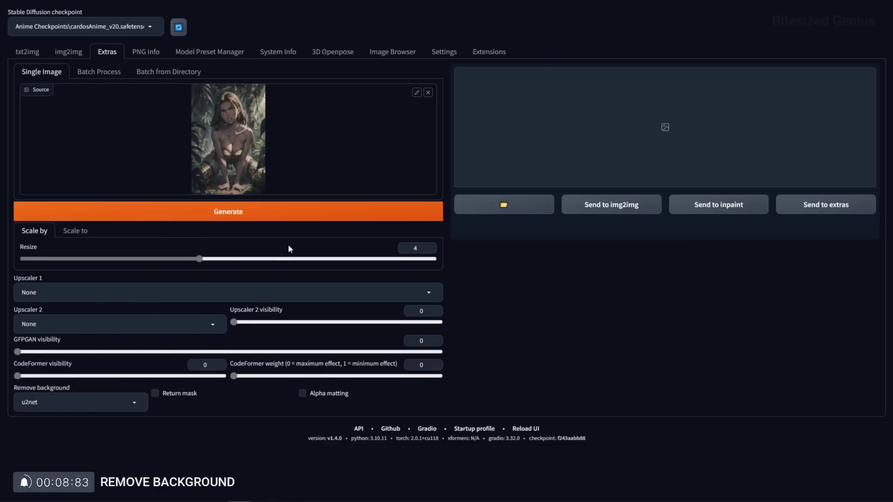
{"action": "left_click", "coordinate": [233, 217]}
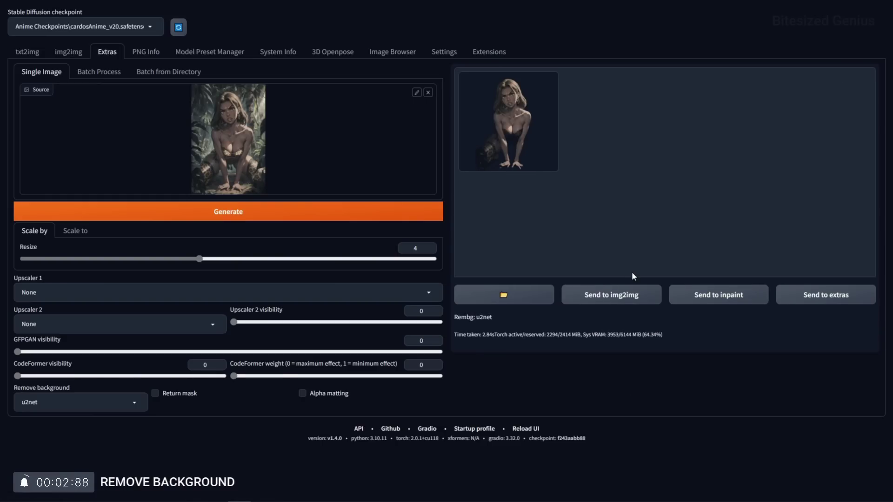
{"action": "left_click", "coordinate": [540, 163]}
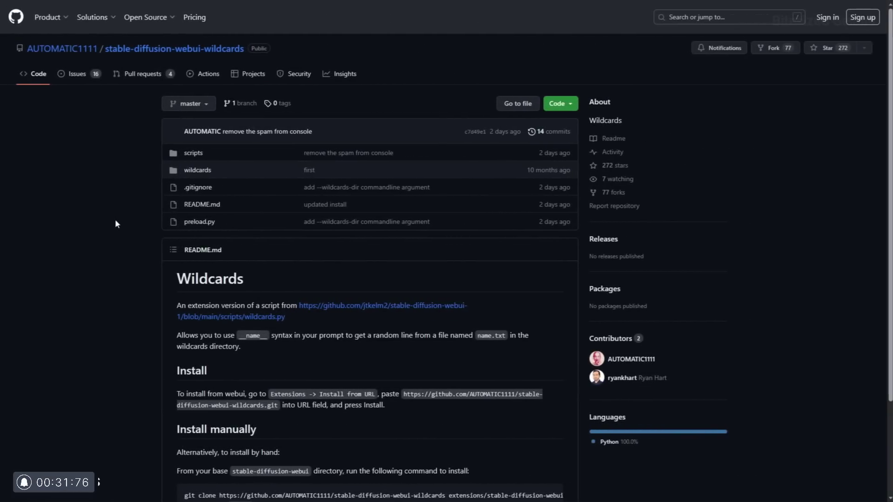
Read down the Wildcards README, then bring the WebUI window back to the front.
{"action": "scroll", "coordinate": [116, 219], "scroll_direction": "down", "scroll_amount": 2}
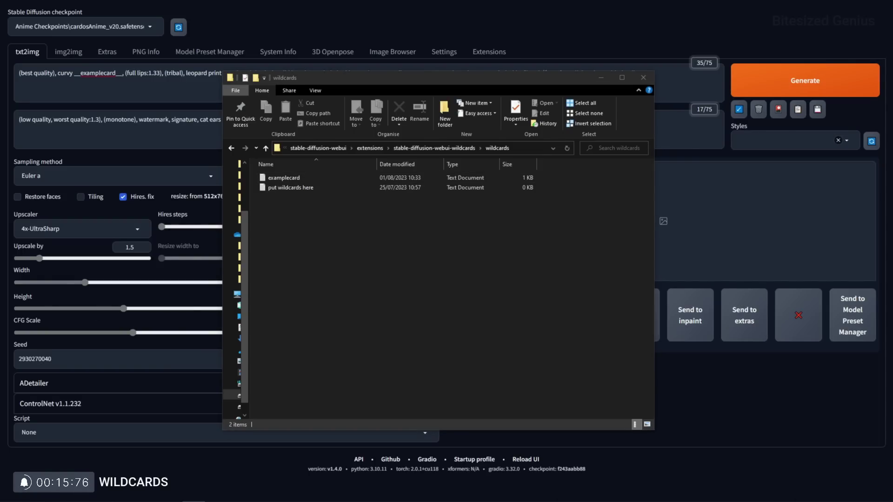
{"action": "left_click", "coordinate": [110, 79]}
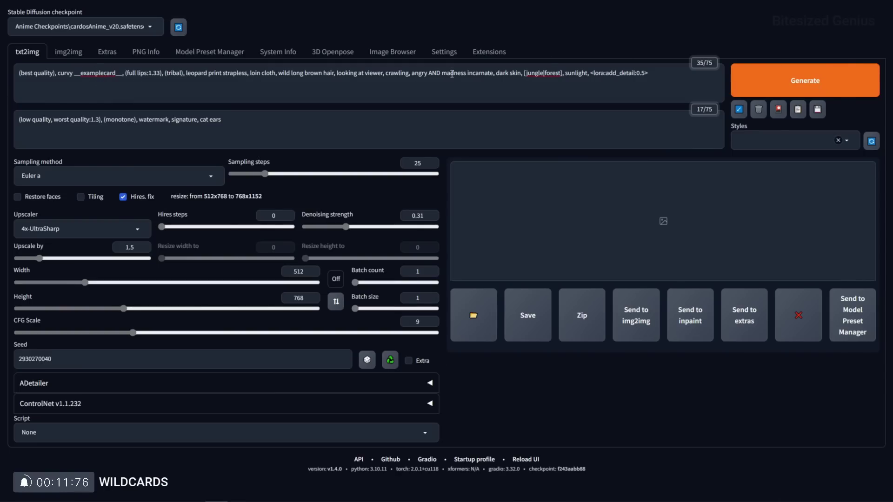
Generate a txt2img image from the prompt using the __examplecard__ wildcard.
{"action": "left_click", "coordinate": [813, 87]}
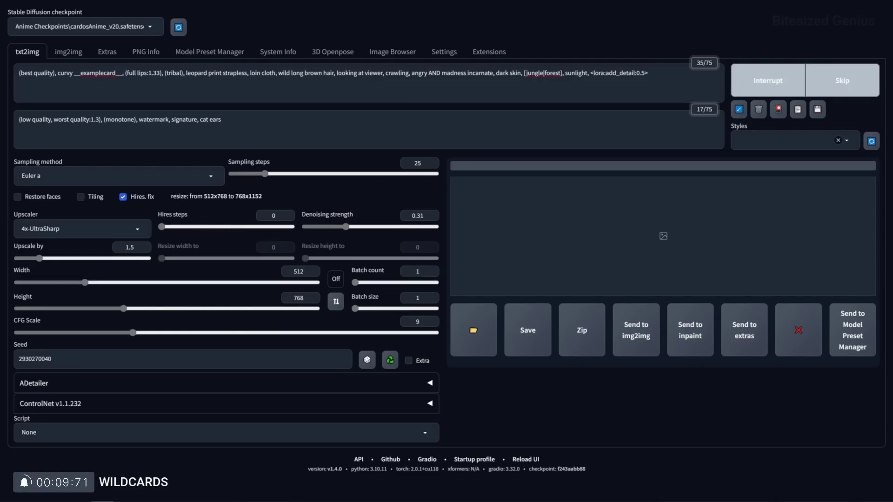